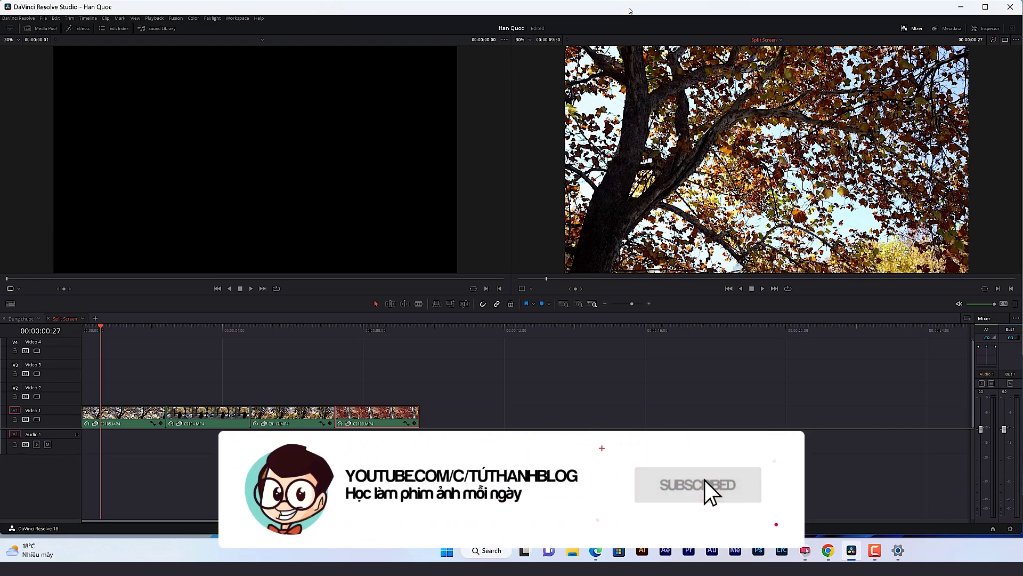
# Select the timeline clips and drop the Resolve FX Video Collage effect onto the first V1 clip
pyautogui.moveTo(109, 332)
pyautogui.mouseDown()
pyautogui.moveTo(245, 348)
pyautogui.moveTo(116, 357)
pyautogui.mouseUp()
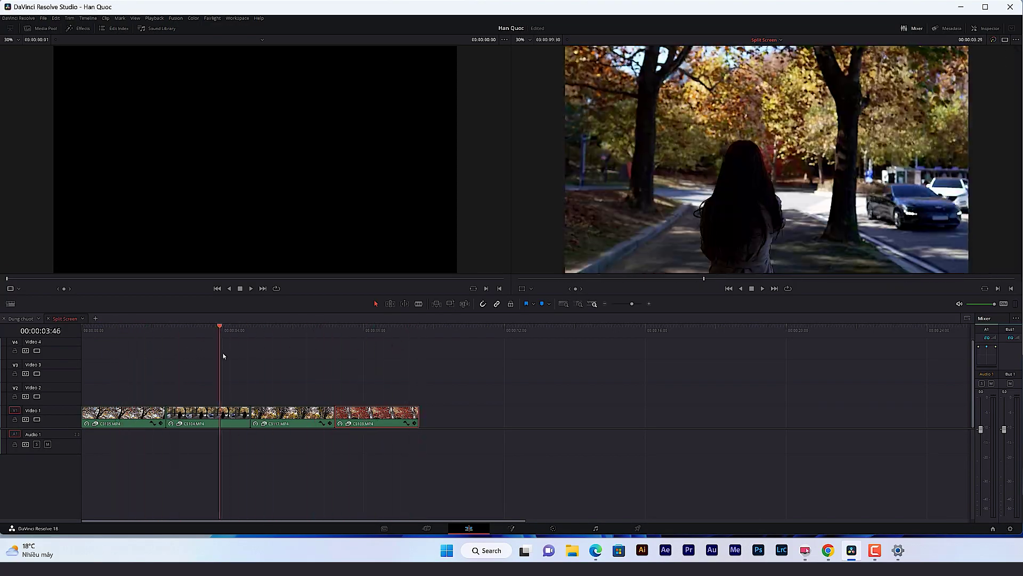
pyautogui.moveTo(130, 363); pyautogui.dragTo(506, 448)
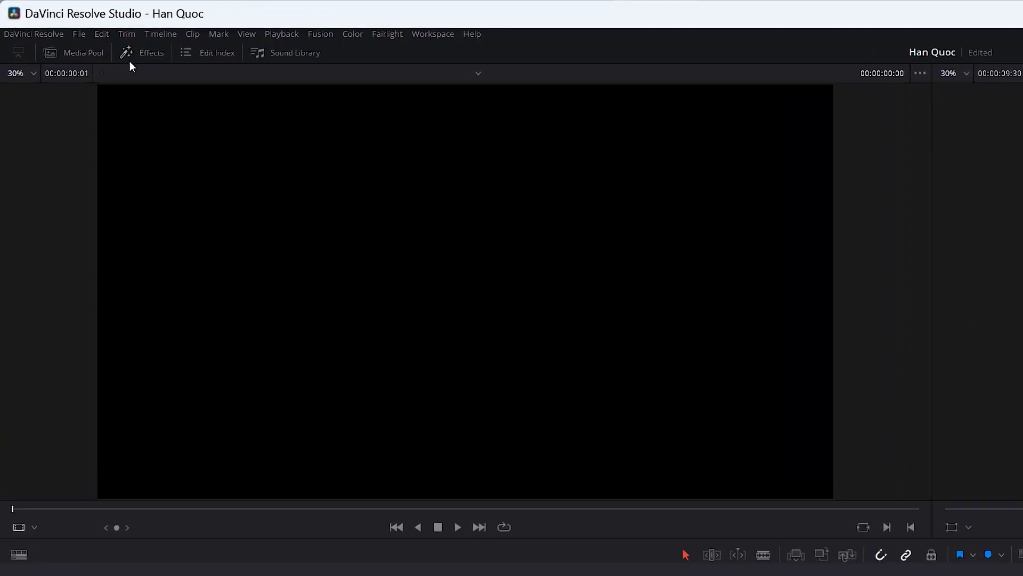
pyautogui.click(138, 55)
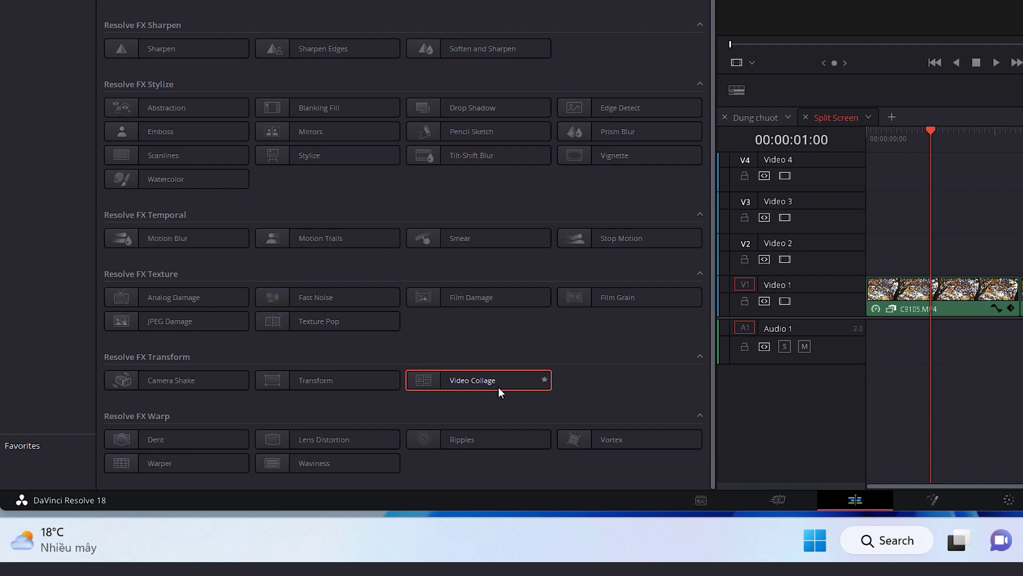
pyautogui.moveTo(475, 377); pyautogui.dragTo(938, 289)
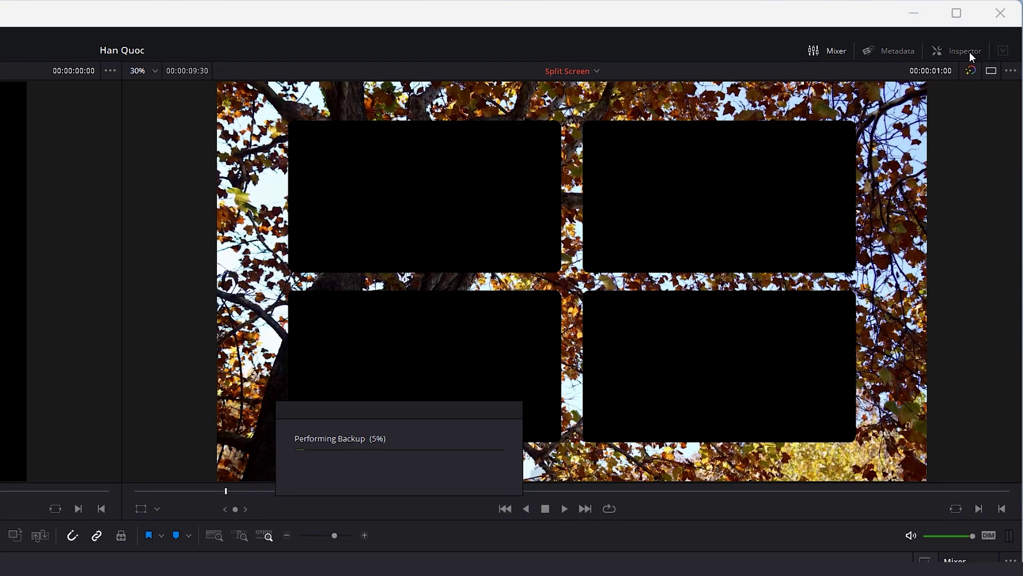
# Bring up the clip's Video Collage settings in the Inspector and save the project
pyautogui.click(966, 51)
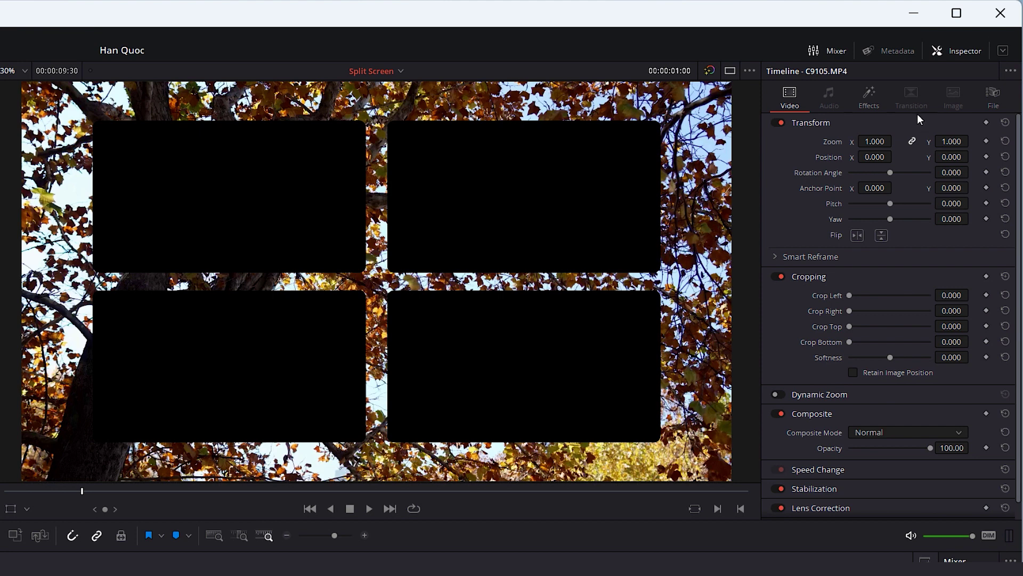
pyautogui.click(872, 98)
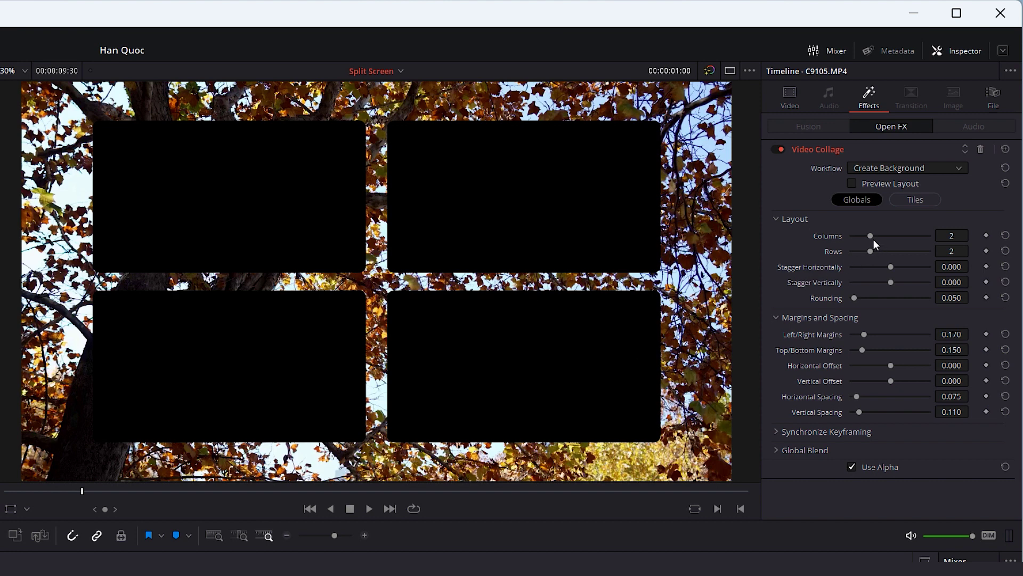
pyautogui.moveTo(868, 250)
pyautogui.mouseDown()
pyautogui.moveTo(901, 251)
pyautogui.moveTo(911, 236)
pyautogui.mouseUp()
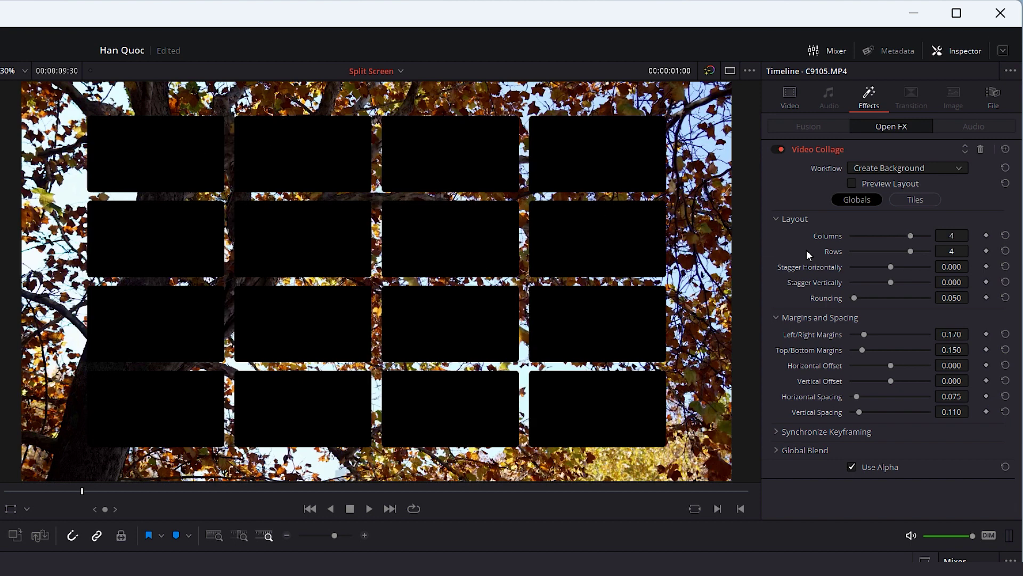
pyautogui.hotkey('ctrl', 's')
# Set the collage to 2 columns and 2 rows, then drag the side margins to zero
pyautogui.click(952, 235)
pyautogui.write('2')
pyautogui.click(954, 251)
pyautogui.write('2')
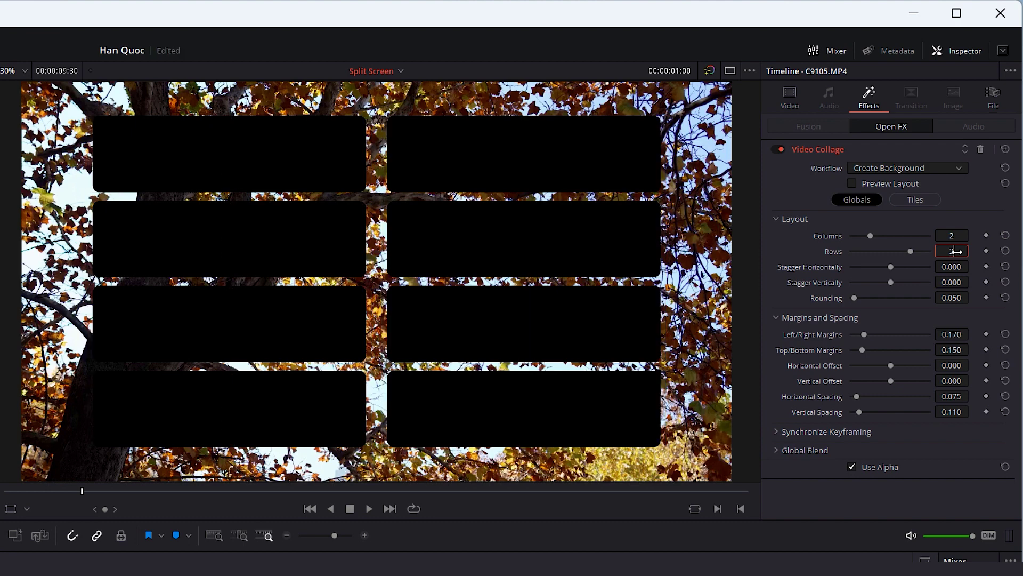
pyautogui.press('Return')
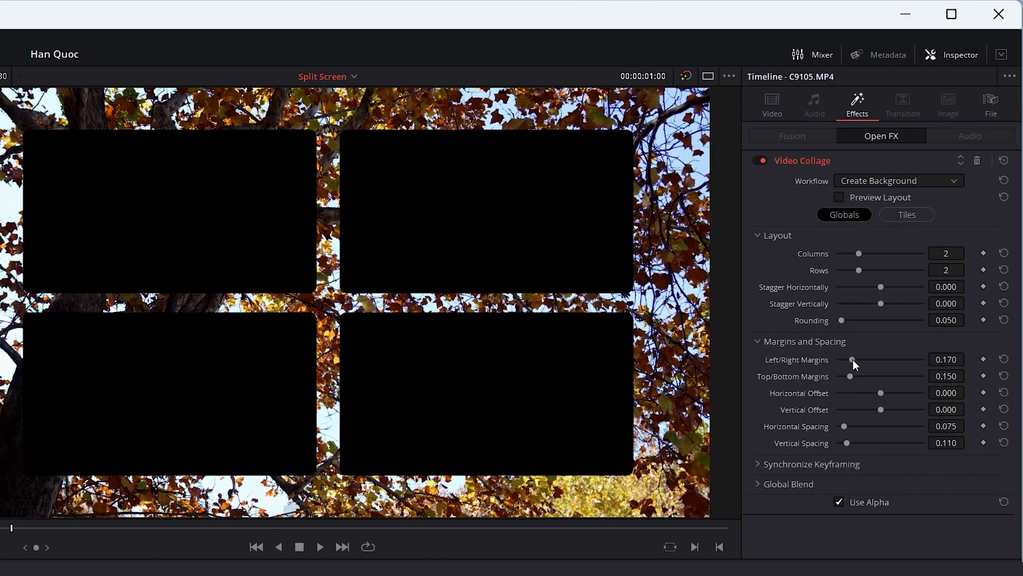
pyautogui.moveTo(853, 359); pyautogui.dragTo(829, 374)
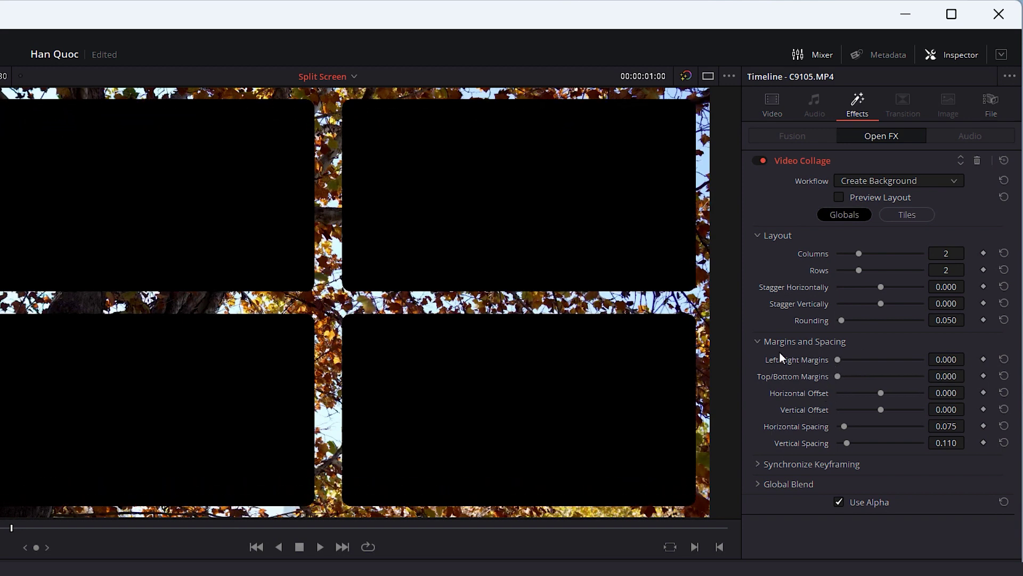
# Reset the collage's Horizontal Offset to zero and tighten Horizontal Spacing to 0.023
pyautogui.moveTo(881, 394)
pyautogui.mouseDown()
pyautogui.moveTo(872, 394)
pyautogui.moveTo(890, 393)
pyautogui.moveTo(879, 392)
pyautogui.mouseUp()
pyautogui.click(1003, 394)
pyautogui.moveTo(844, 427); pyautogui.dragTo(839, 425)
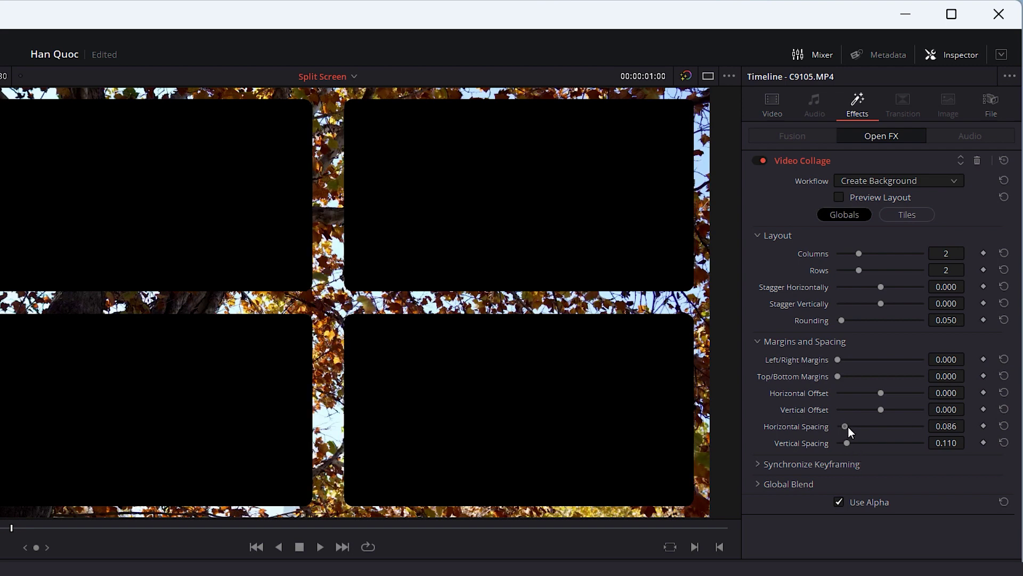
pyautogui.moveTo(839, 426); pyautogui.dragTo(841, 444)
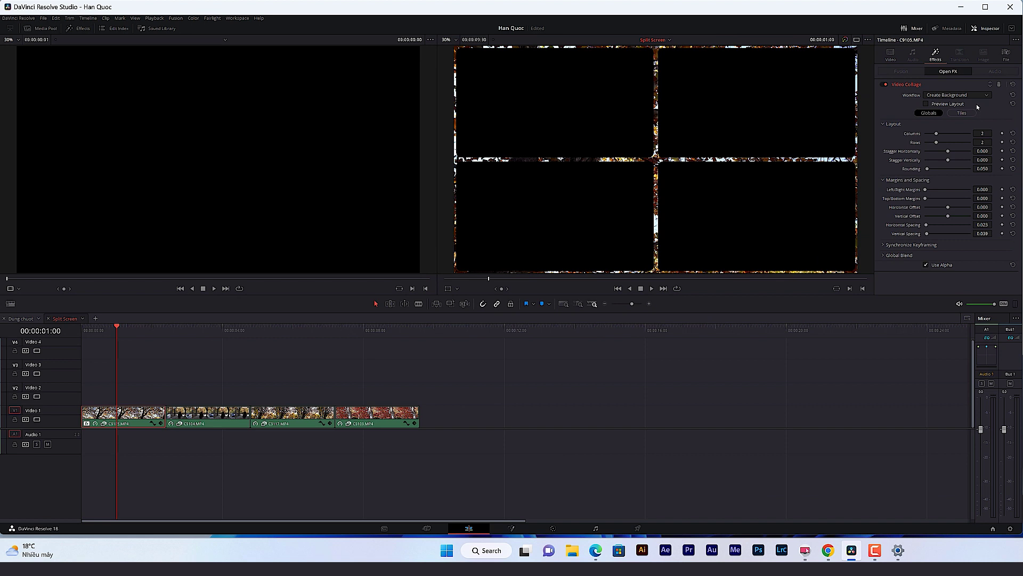
pyautogui.click(952, 97)
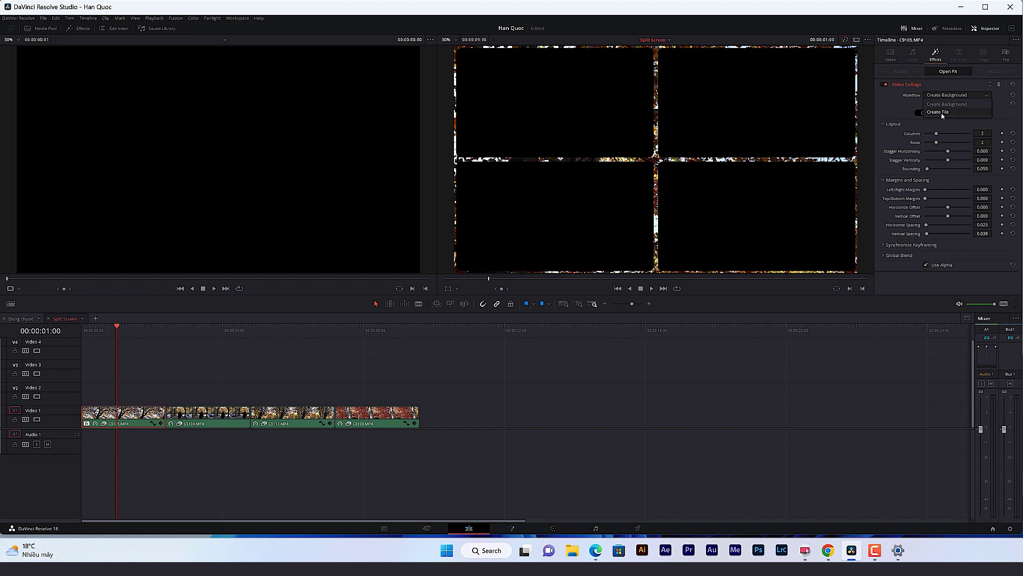
# Set the collage workflow to Create Tile and move clip C9104 onto Video 2 at the start
pyautogui.click(943, 113)
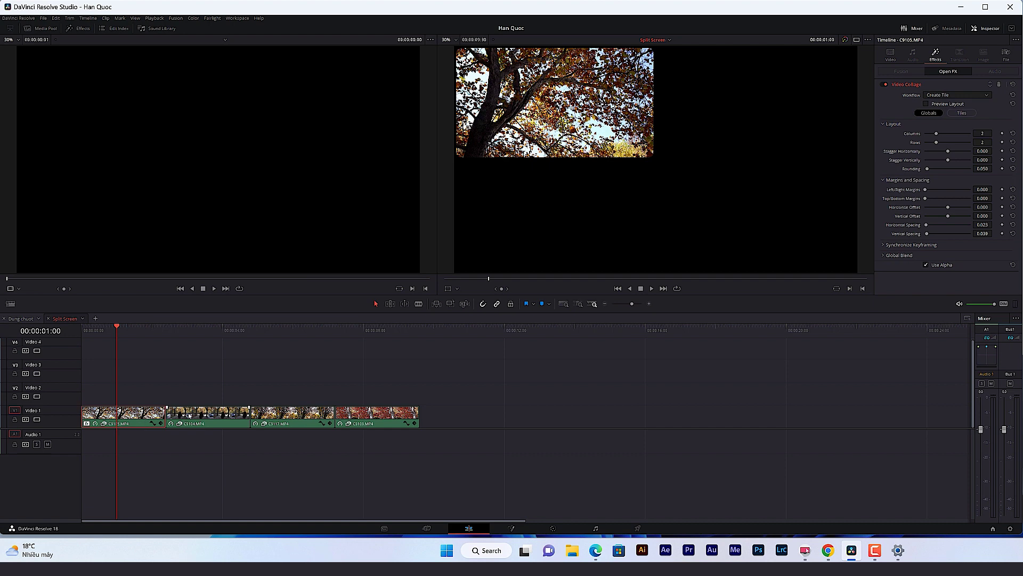
pyautogui.moveTo(202, 414); pyautogui.dragTo(81, 400)
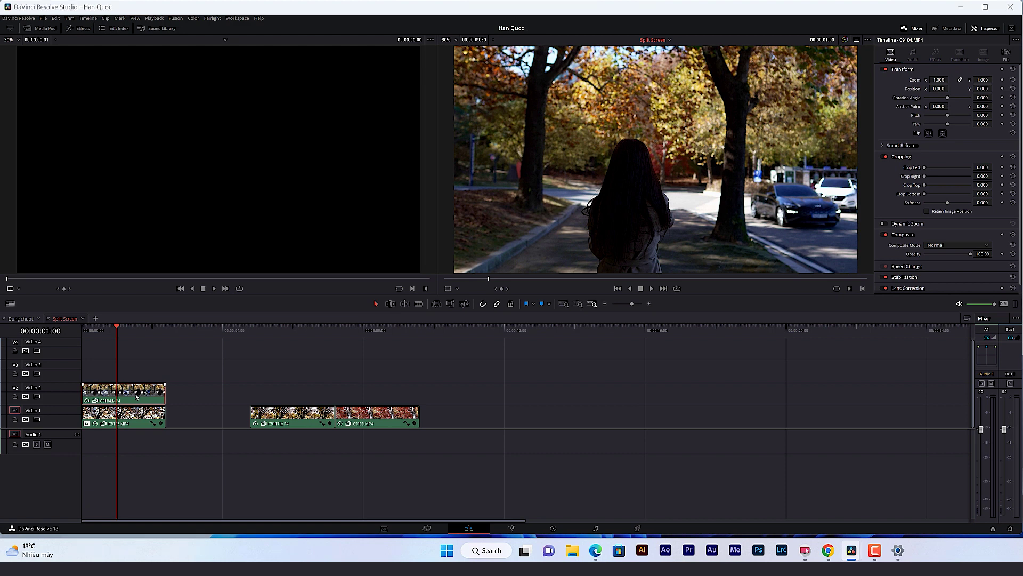
# Paste the first clip's collage attributes onto C9104 and make it collage Tile 2
pyautogui.hotkey('alt', 'v')
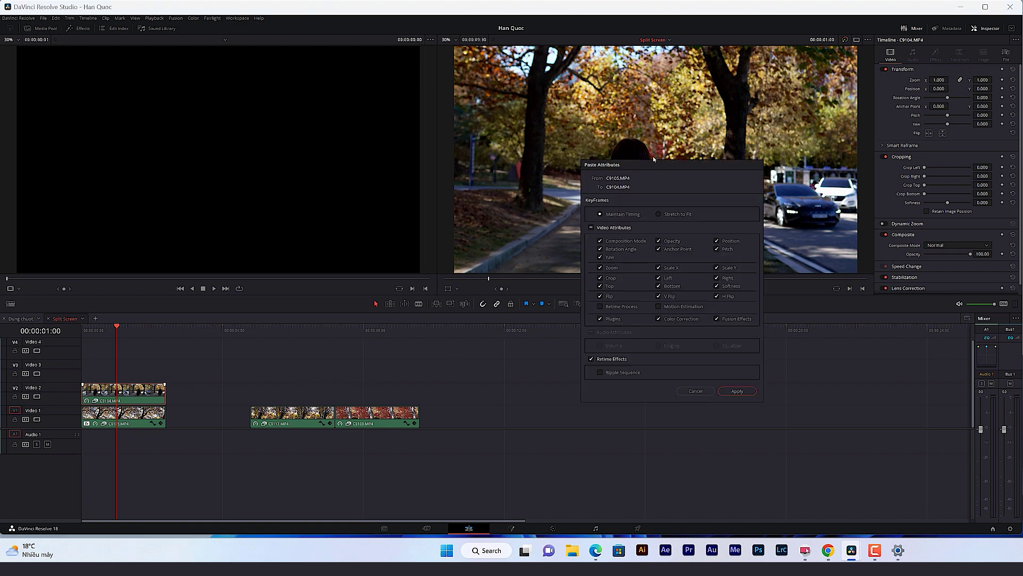
pyautogui.click(735, 390)
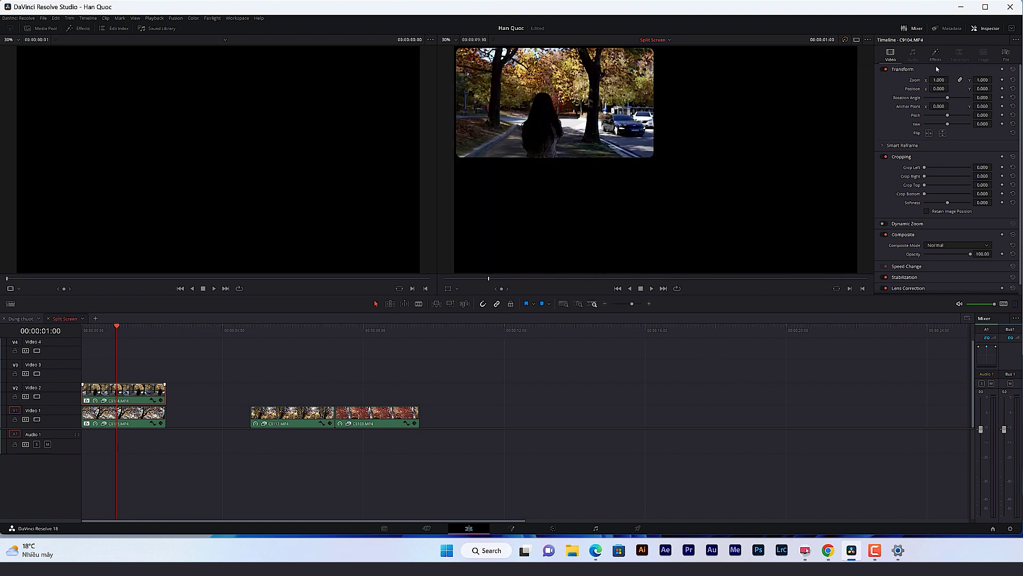
pyautogui.click(936, 54)
pyautogui.click(962, 113)
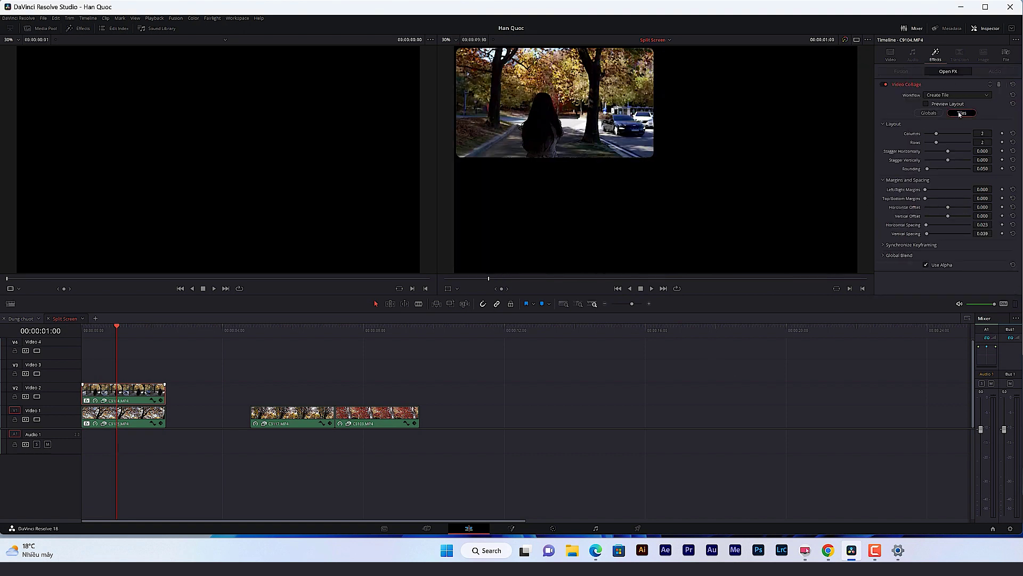
pyautogui.click(944, 132)
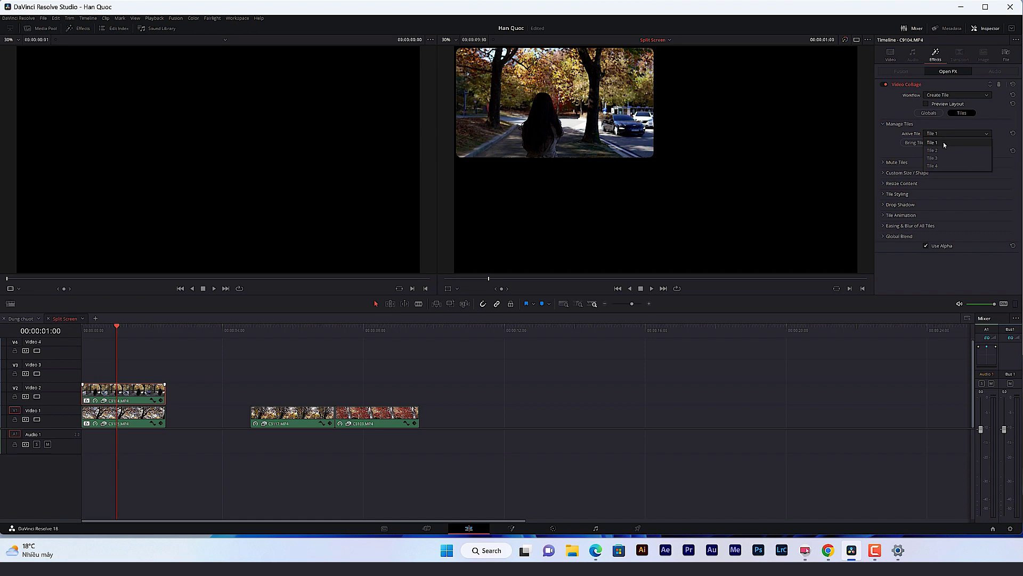
pyautogui.click(941, 149)
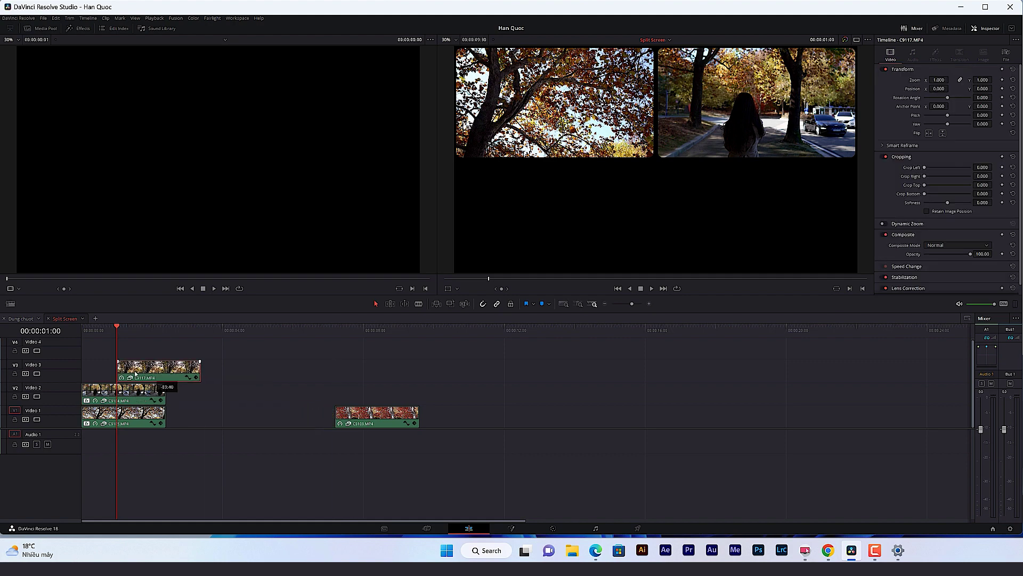
# Stack C9117 on Video 3 with the pasted collage attributes, then move C9109 onto Video 4
pyautogui.moveTo(283, 418); pyautogui.dragTo(114, 373)
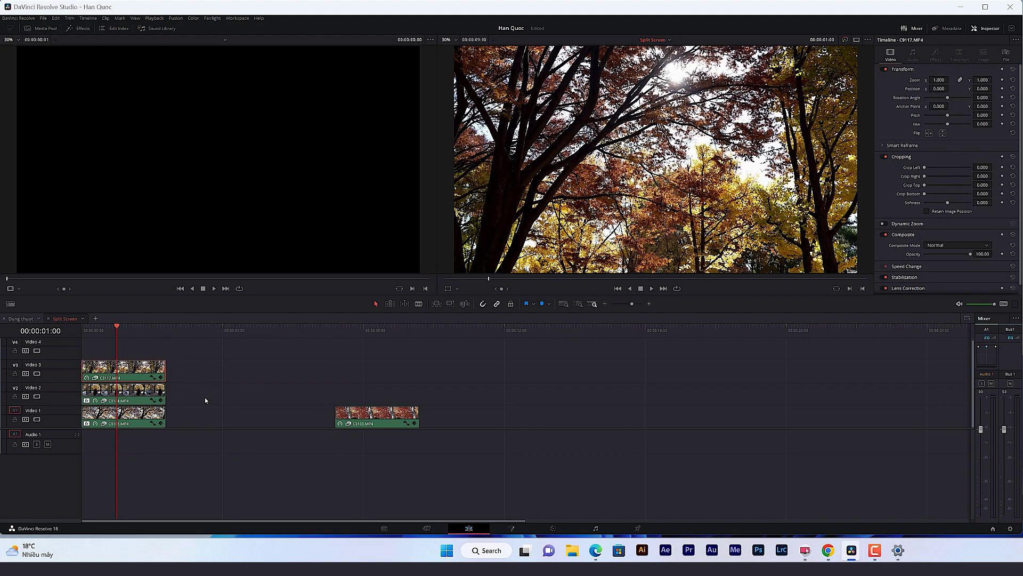
pyautogui.click(738, 393)
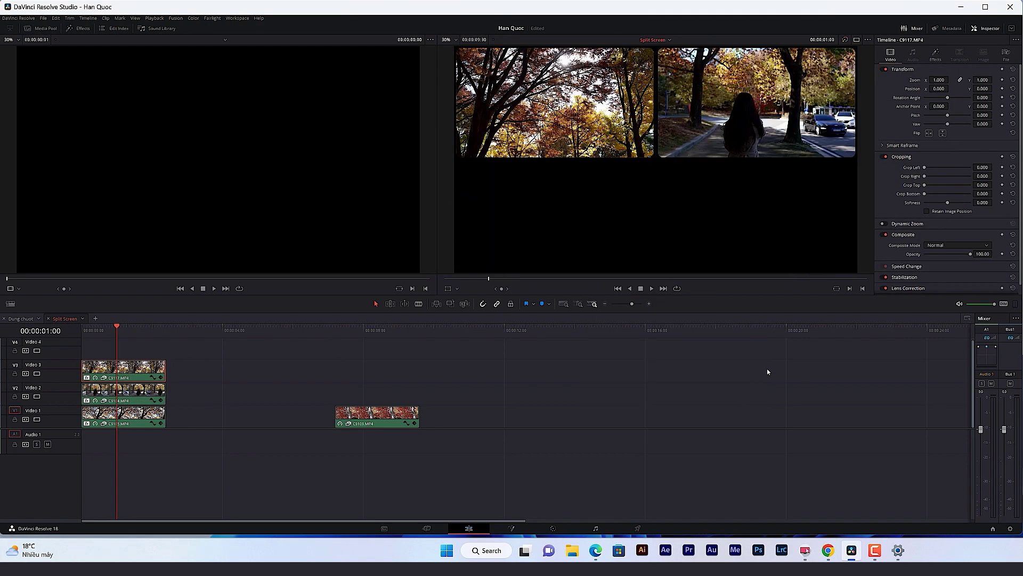
pyautogui.click(935, 54)
pyautogui.click(961, 112)
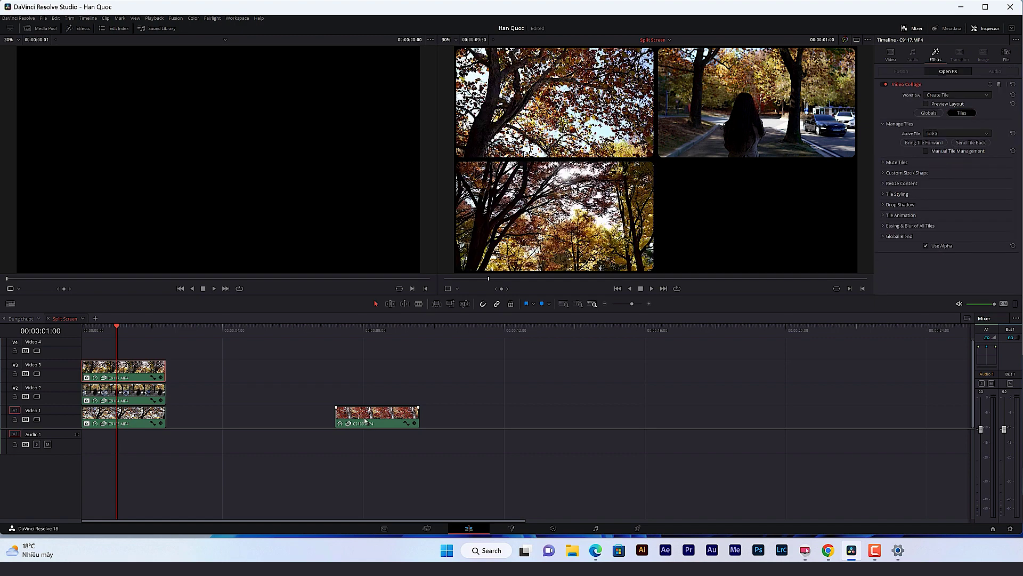
pyautogui.moveTo(365, 421); pyautogui.dragTo(109, 348)
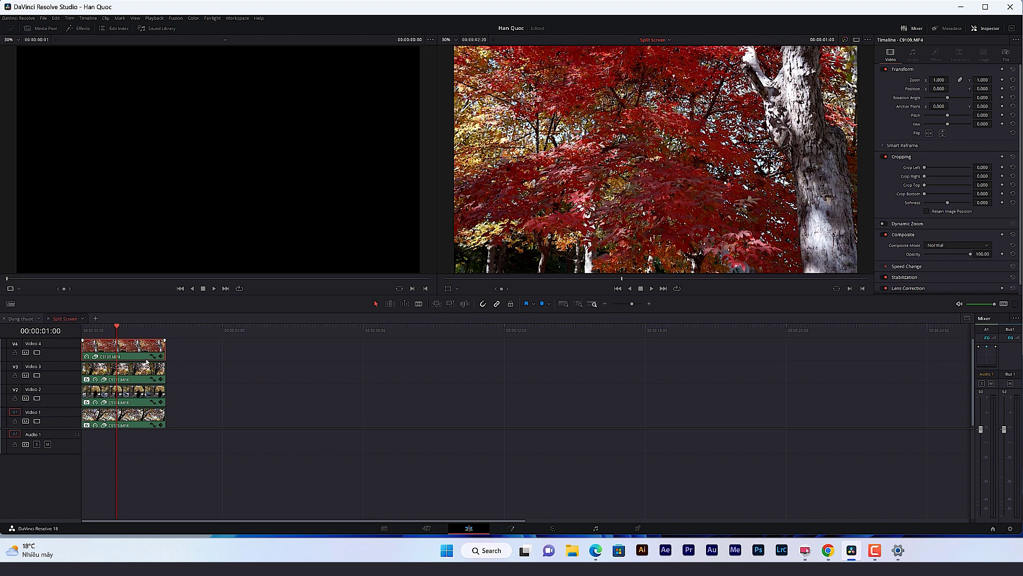
# Paste the collage attributes onto C9109 and assign it to Tile 4 at bottom-right
pyautogui.hotkey('alt', 'v')
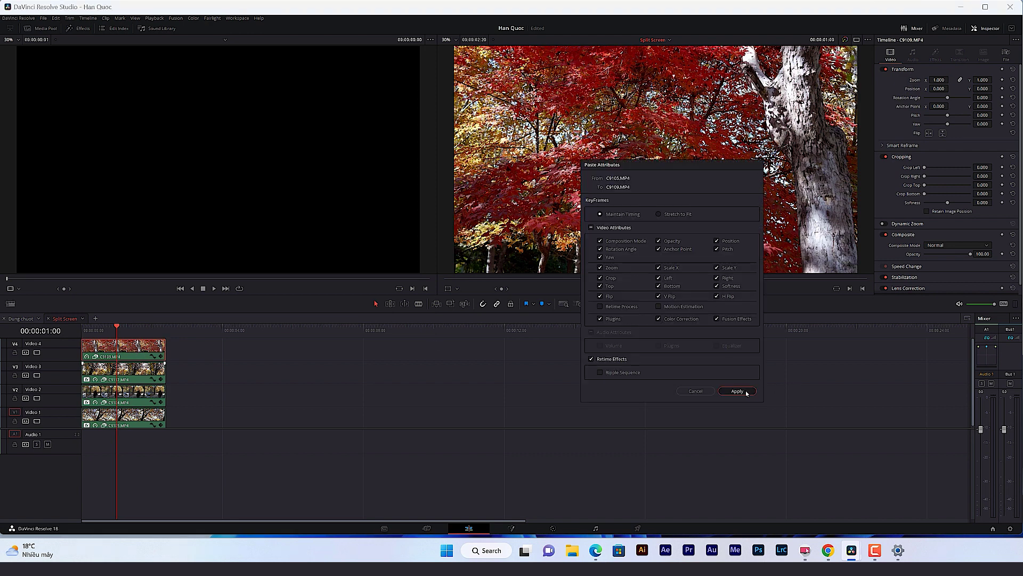
pyautogui.click(739, 391)
pyautogui.click(936, 53)
pyautogui.click(962, 112)
pyautogui.click(948, 134)
pyautogui.click(946, 163)
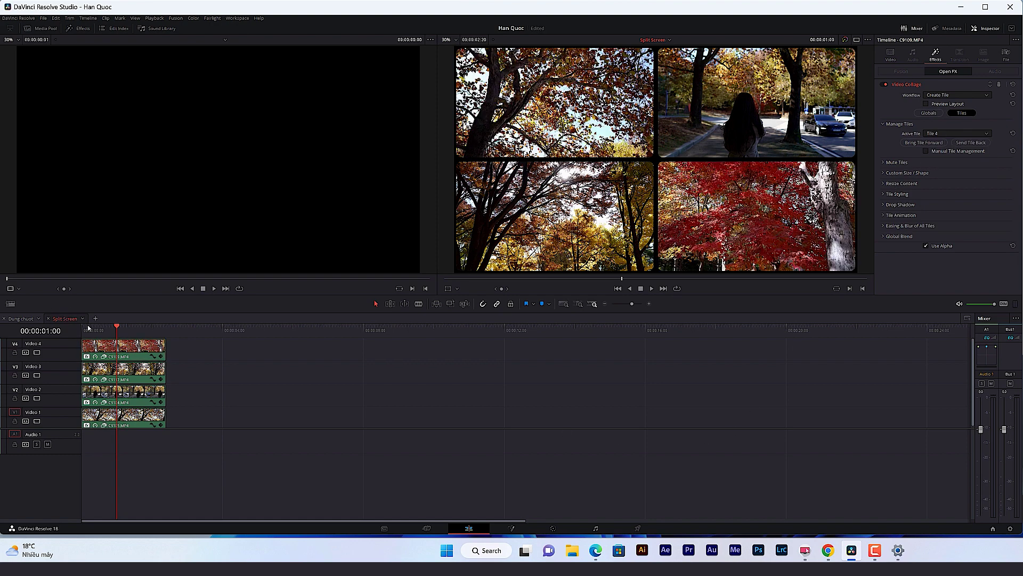
pyautogui.moveTo(88, 327); pyautogui.dragTo(117, 328)
pyautogui.click(927, 113)
pyautogui.click(961, 113)
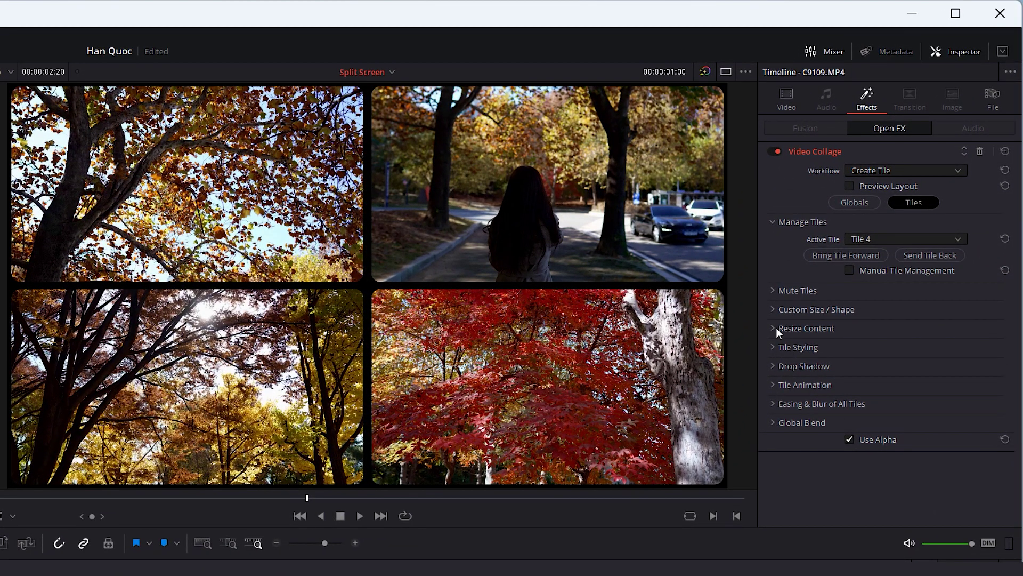
pyautogui.click(774, 329)
pyautogui.moveTo(888, 363)
pyautogui.mouseDown()
pyautogui.moveTo(898, 372)
pyautogui.moveTo(878, 383)
pyautogui.moveTo(879, 400)
pyautogui.moveTo(887, 395)
pyautogui.mouseUp()
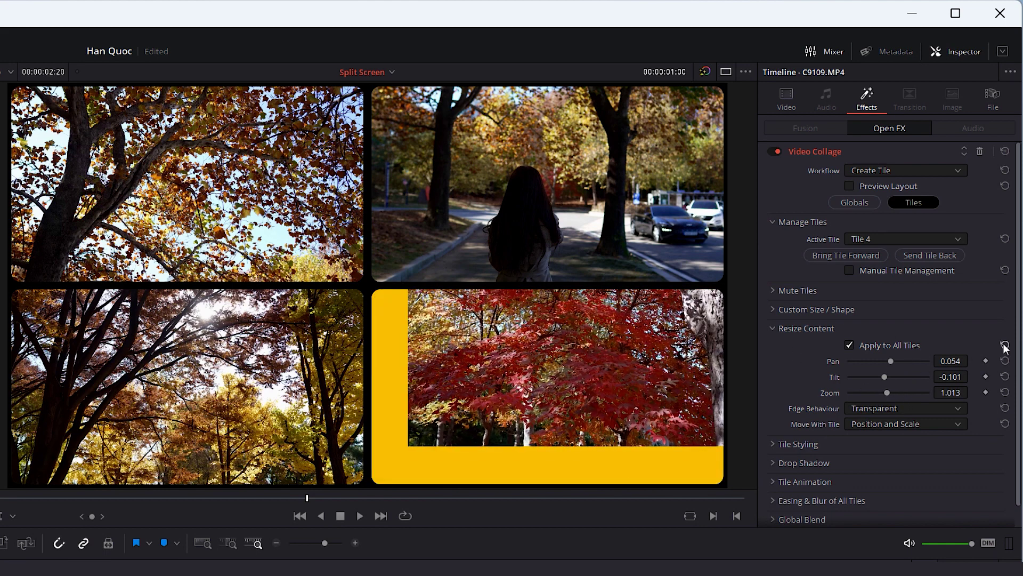
pyautogui.click(1005, 361)
pyautogui.click(1005, 376)
pyautogui.click(1005, 392)
pyautogui.click(777, 328)
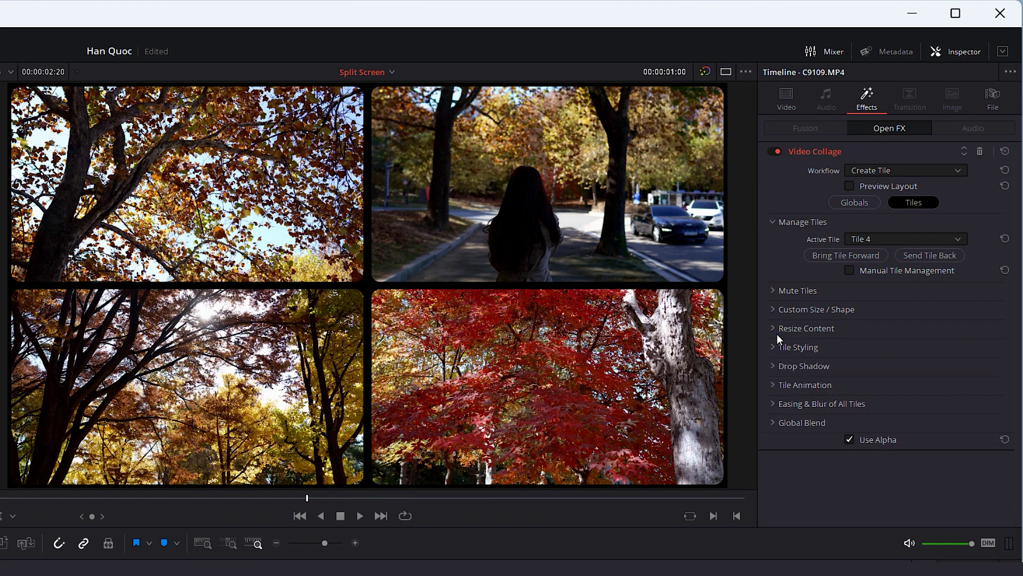
pyautogui.click(773, 351)
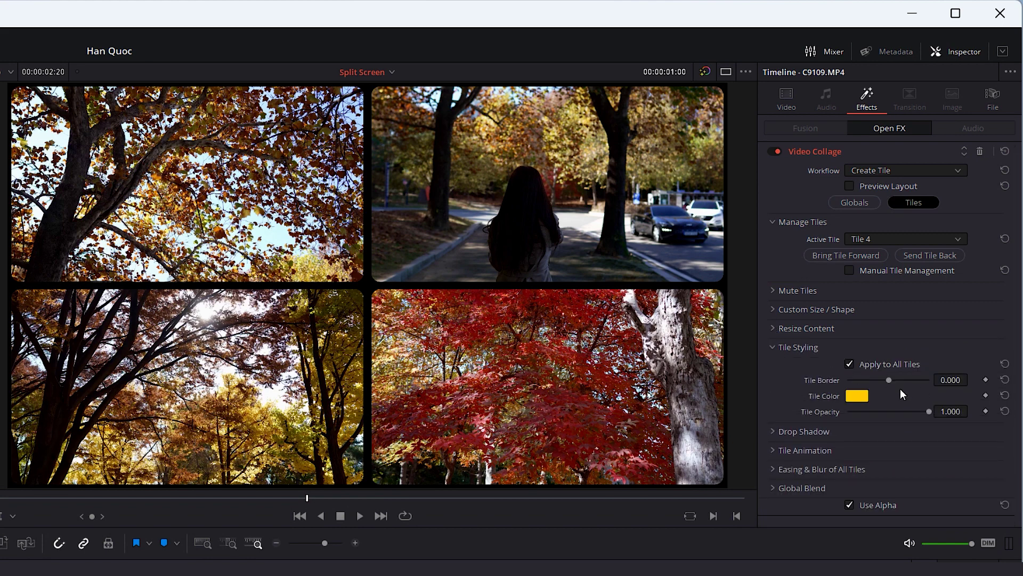
pyautogui.moveTo(889, 380); pyautogui.dragTo(892, 380)
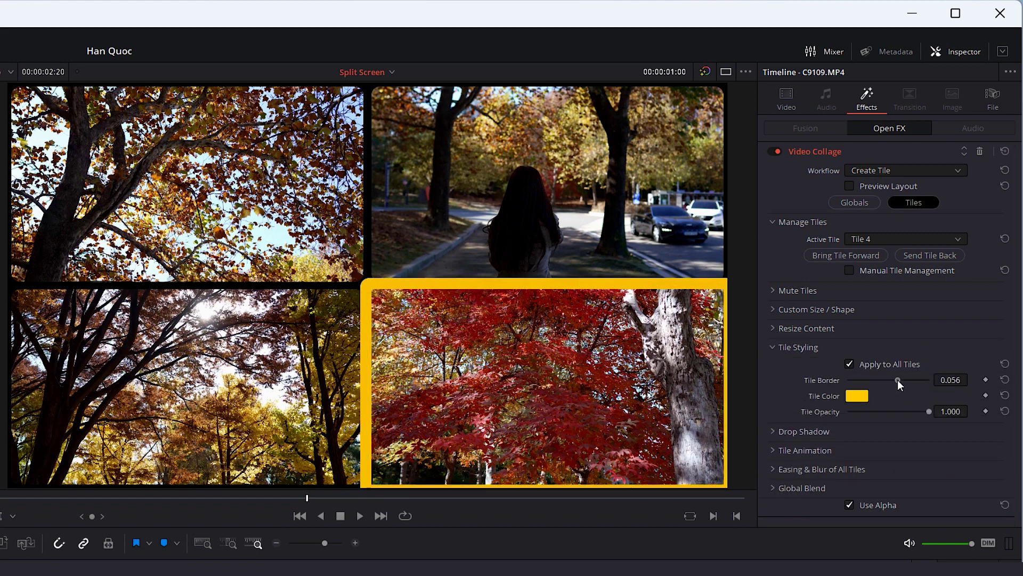
pyautogui.moveTo(891, 379); pyautogui.dragTo(893, 380)
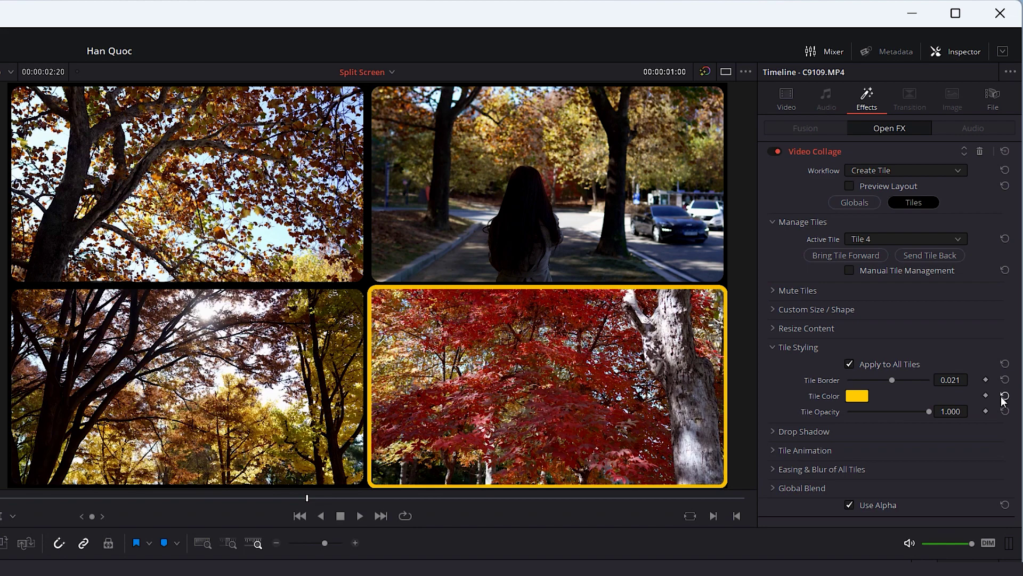
pyautogui.click(1006, 379)
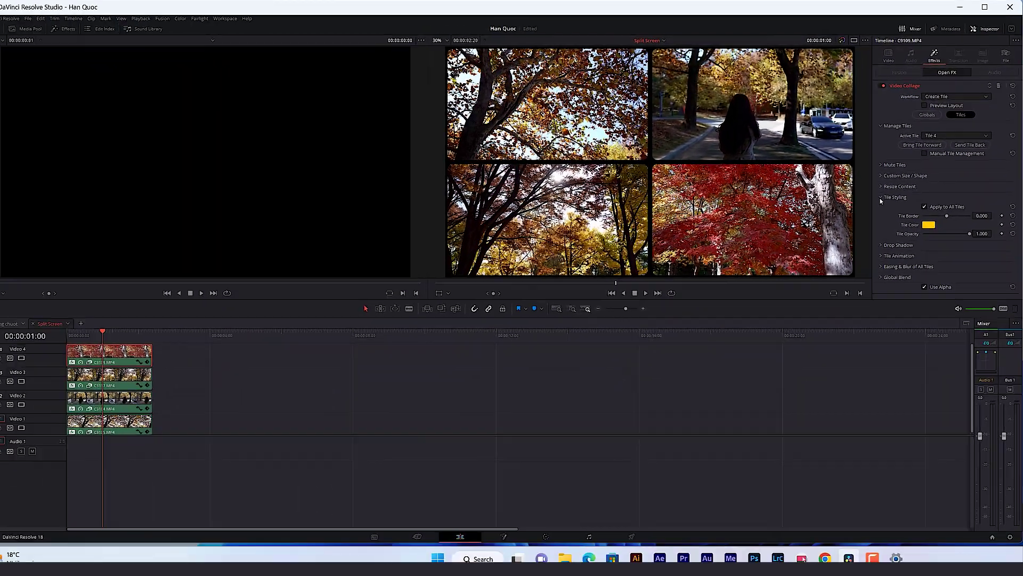
pyautogui.click(798, 347)
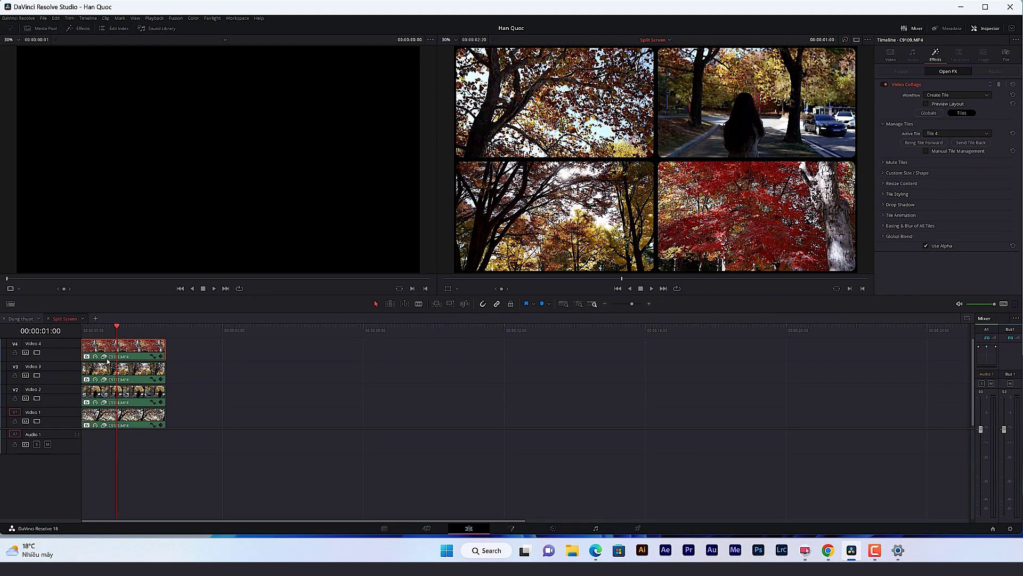
pyautogui.moveTo(103, 332); pyautogui.dragTo(109, 329)
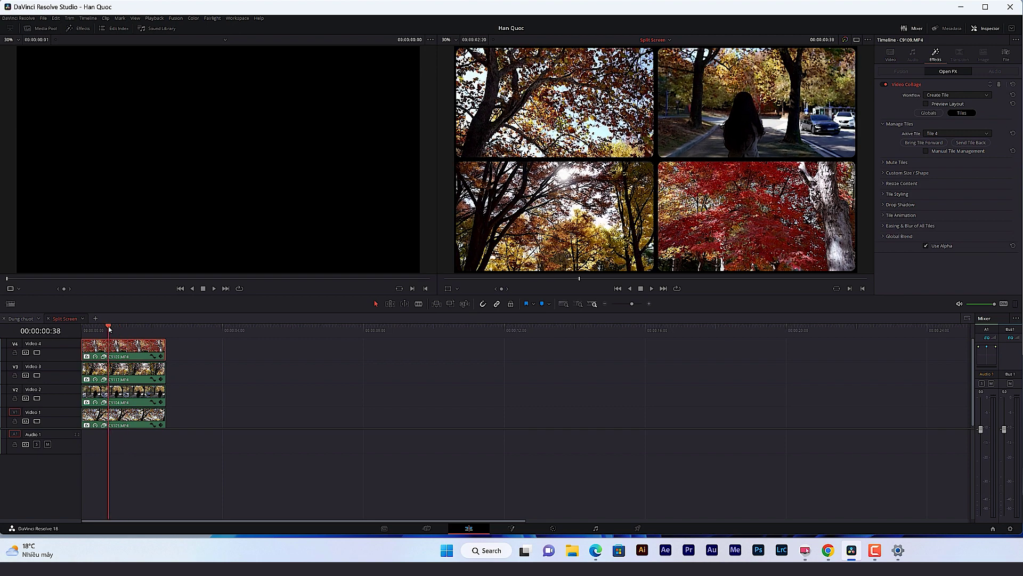